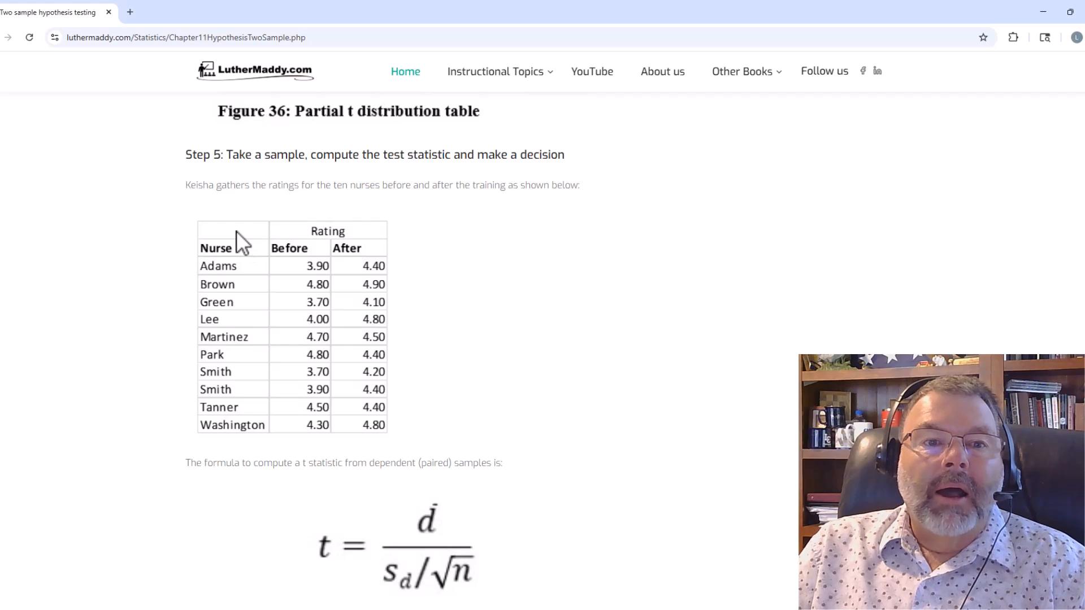
Capture a screenshot of the nurse Before and After rating table on the web page with Snipping Tool.
{"action": "mouse_move", "coordinate": [236, 231]}
{"action": "left_mouse_down"}
{"action": "mouse_move", "coordinate": [242, 281]}
{"action": "mouse_move", "coordinate": [244, 244]}
{"action": "left_mouse_up"}
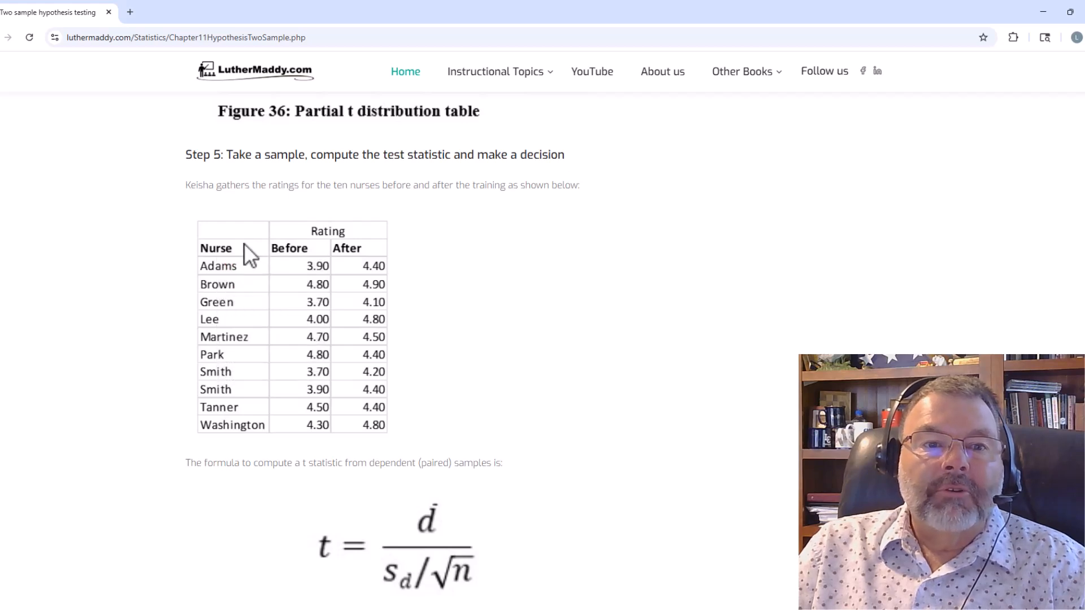
{"action": "left_click", "coordinate": [225, 204]}
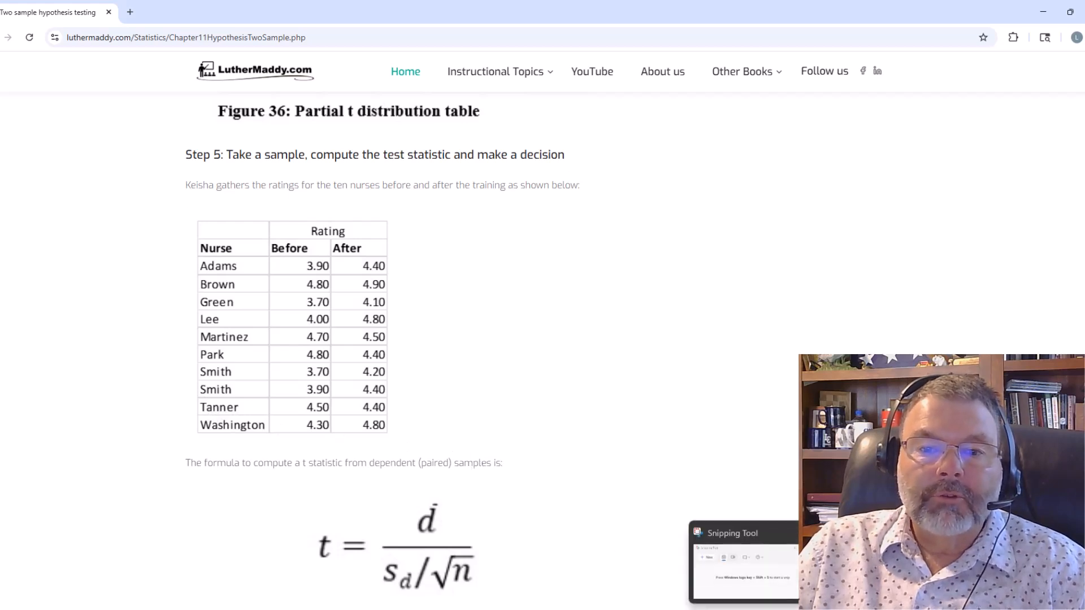
{"action": "left_click", "coordinate": [752, 609]}
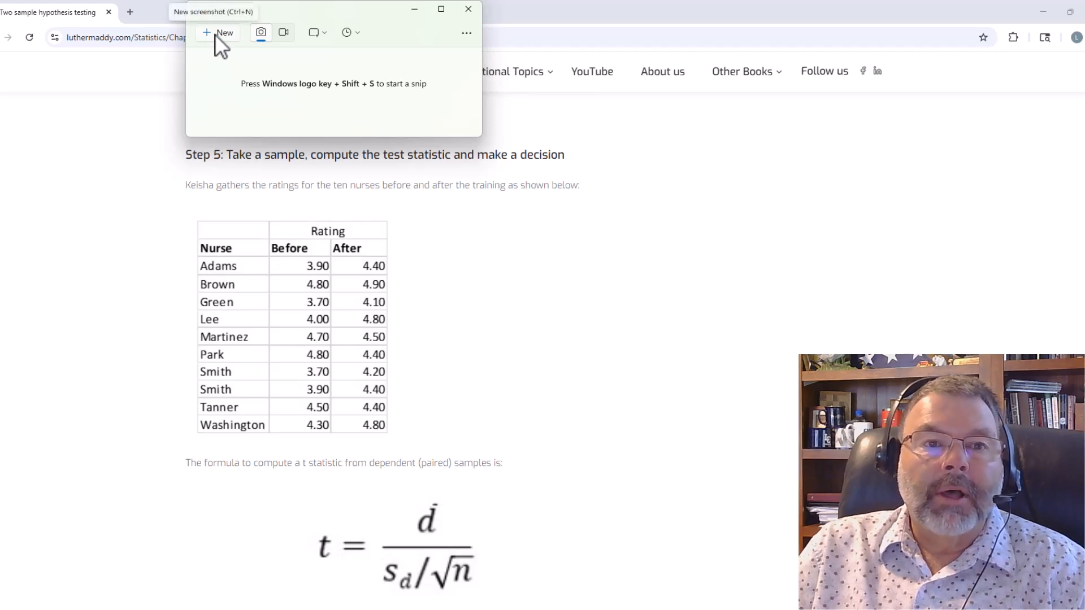
{"action": "left_click", "coordinate": [216, 34]}
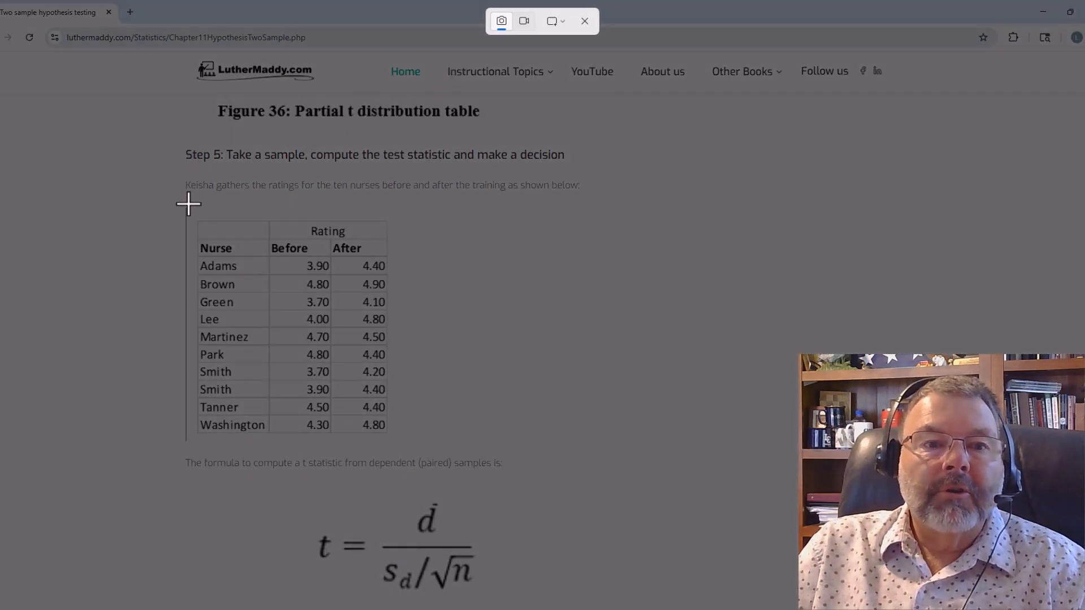
{"action": "left_click_drag", "start_coordinate": [188, 201], "coordinate": [397, 444]}
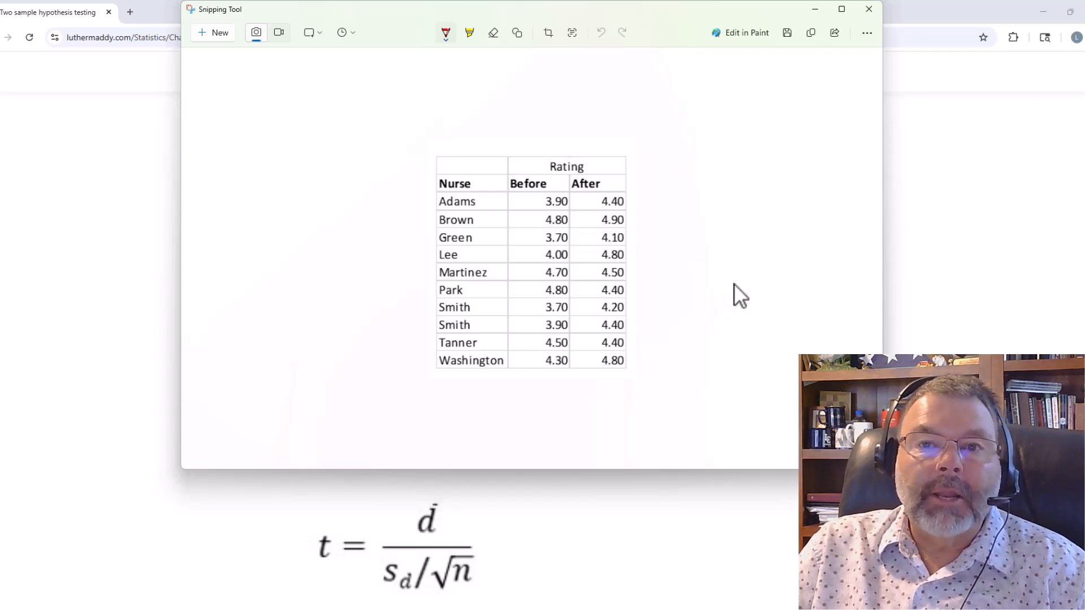
{"action": "left_click", "coordinate": [813, 10]}
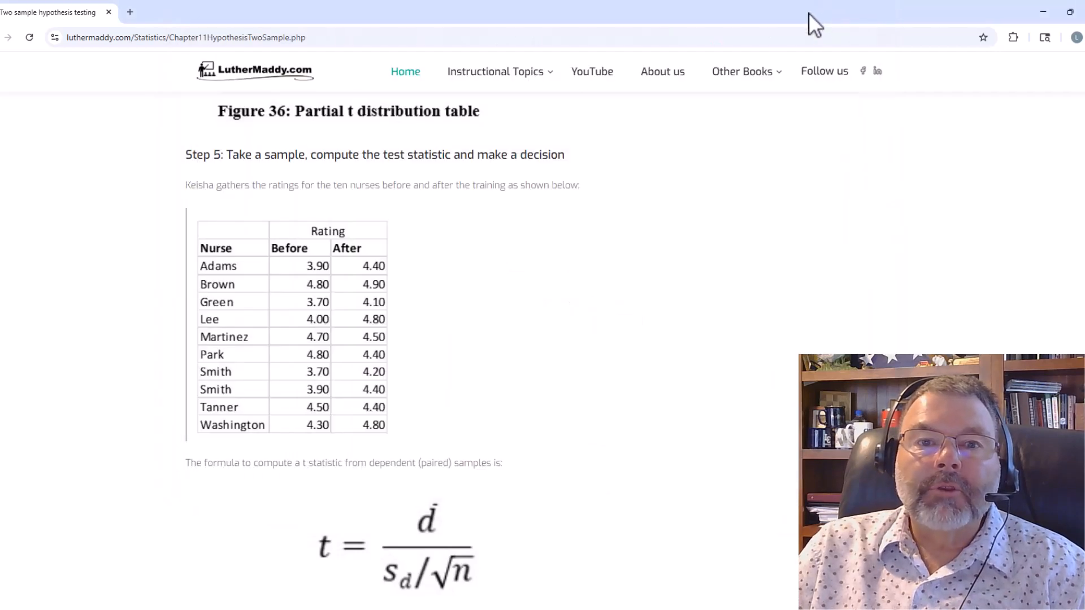
Switch to Excel and import the captured rating table into the blank sheet at A1 as data from the clipboard picture, skipping the review.
{"action": "left_click", "coordinate": [1042, 12]}
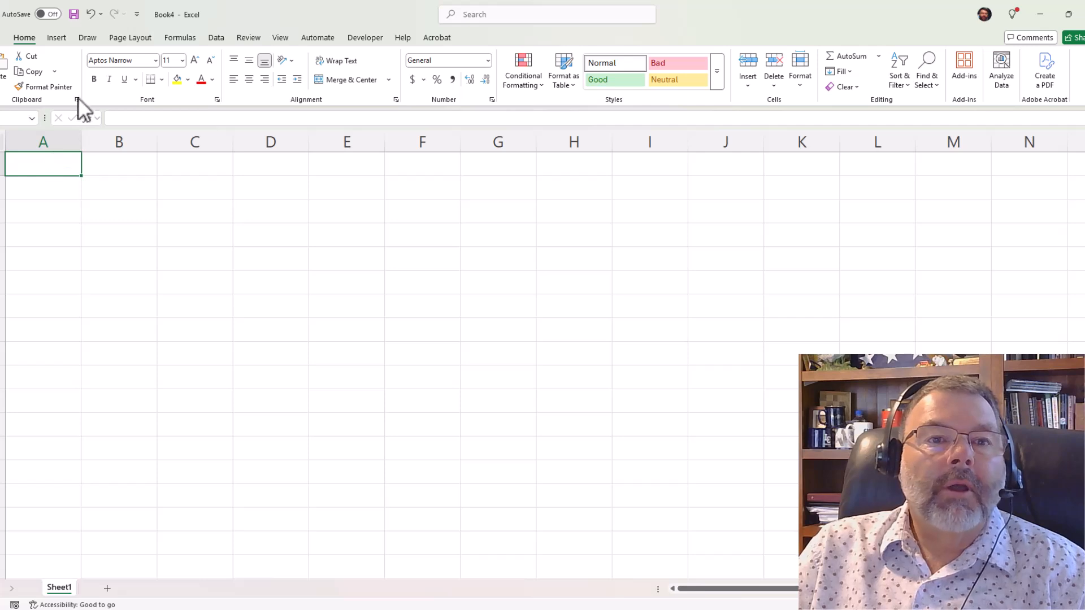
{"action": "left_click", "coordinate": [218, 39]}
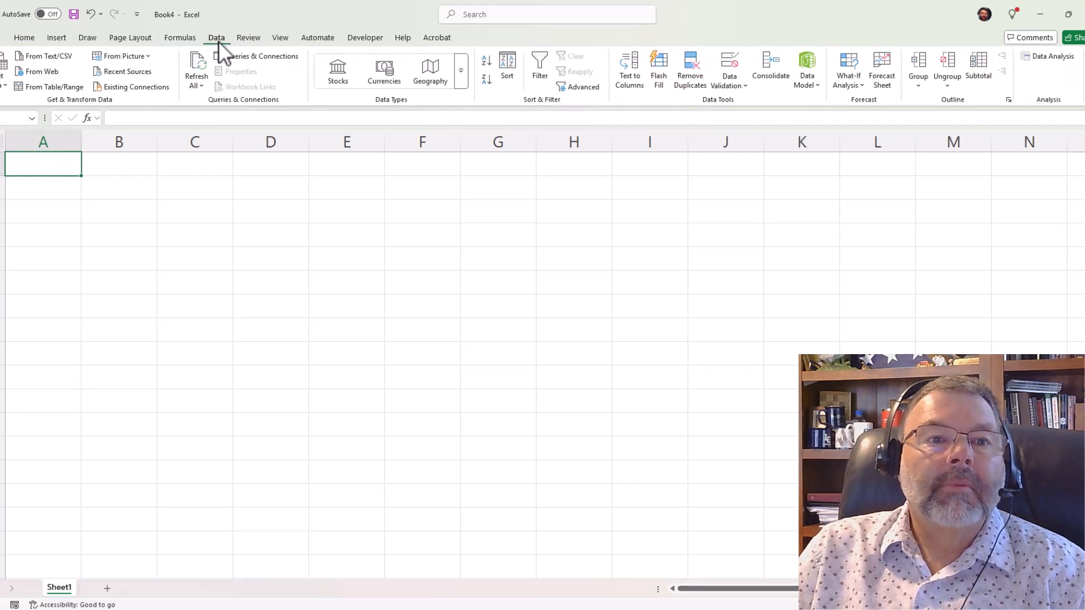
{"action": "left_click", "coordinate": [148, 56]}
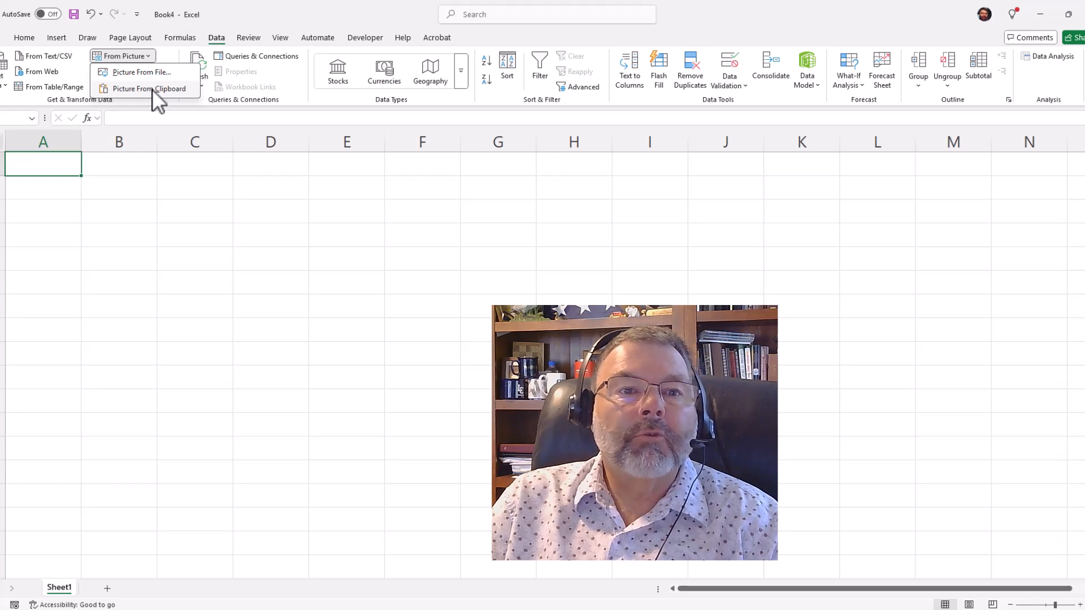
{"action": "left_click", "coordinate": [151, 89]}
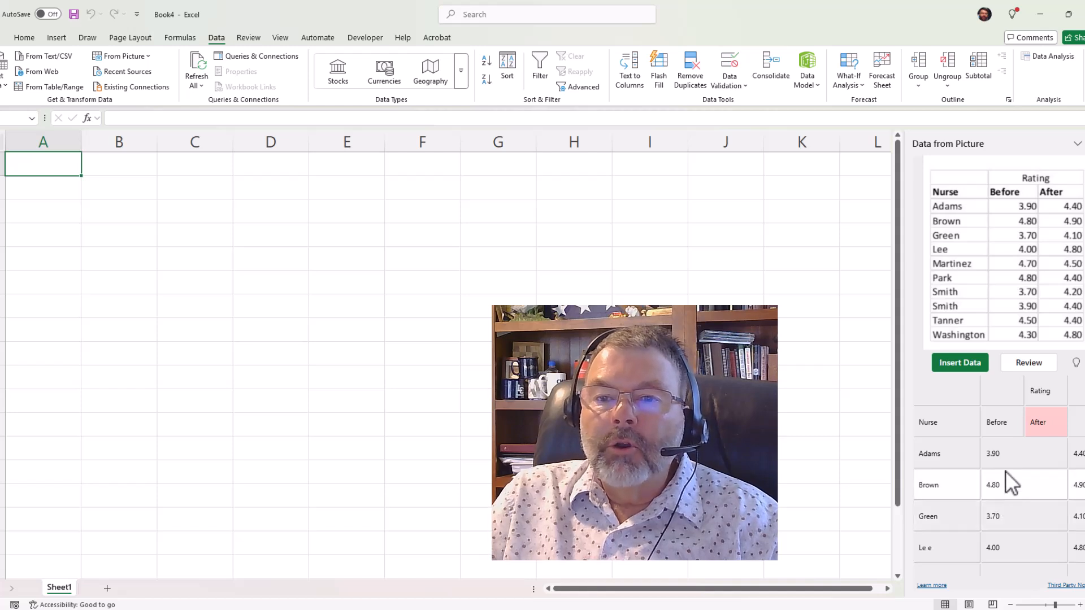
{"action": "left_click", "coordinate": [959, 365]}
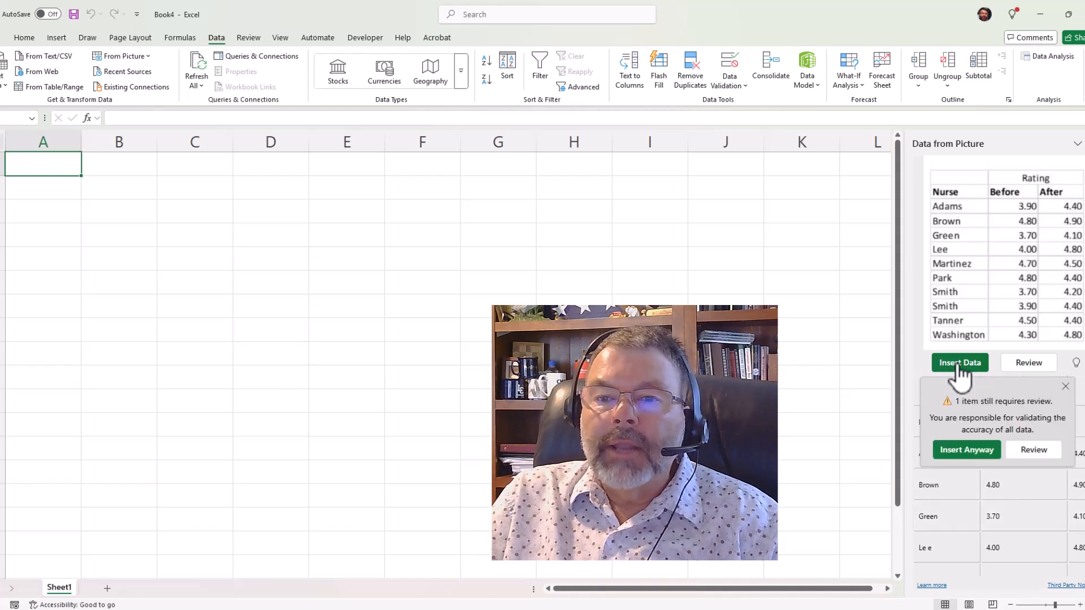
{"action": "left_click", "coordinate": [970, 450]}
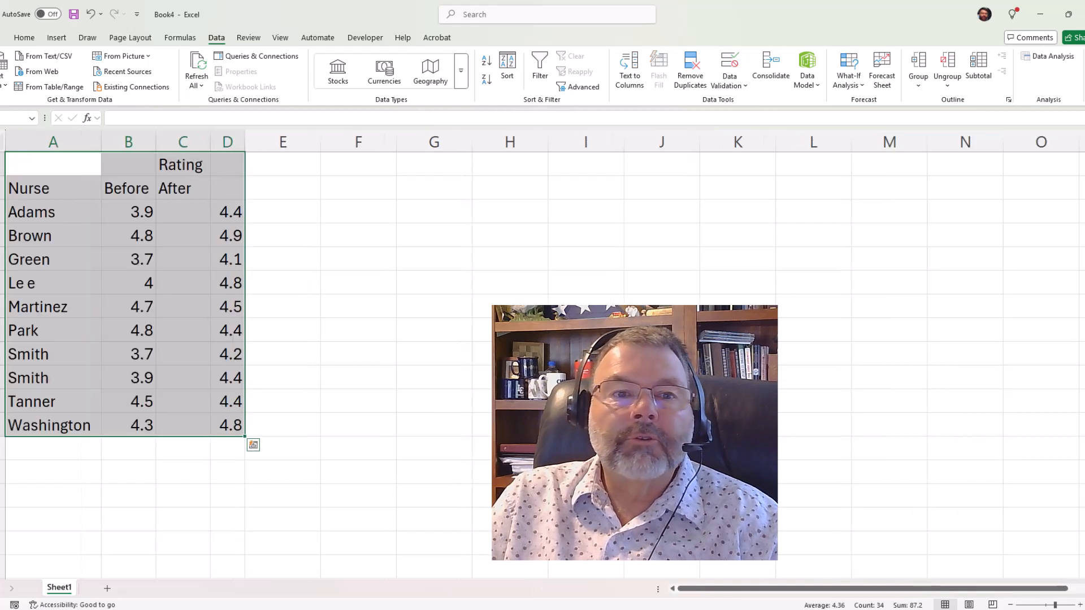
{"action": "left_click", "coordinate": [362, 306]}
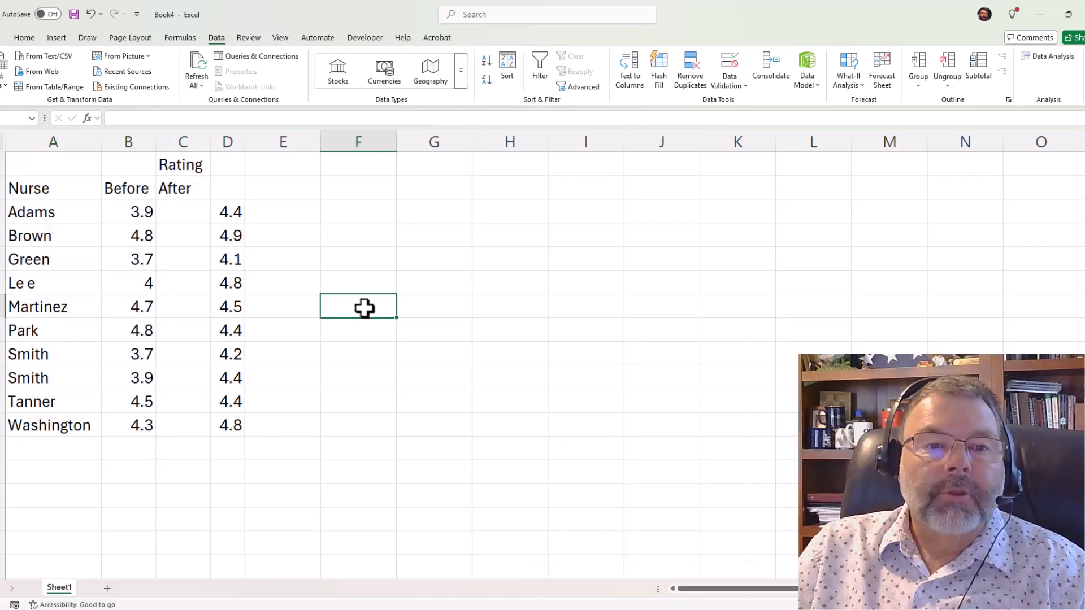
Examine the source web page's rating table, paired t statistic formulas and Excel t-Test example, and return to the worksheet.
{"action": "mouse_move", "coordinate": [622, 608]}
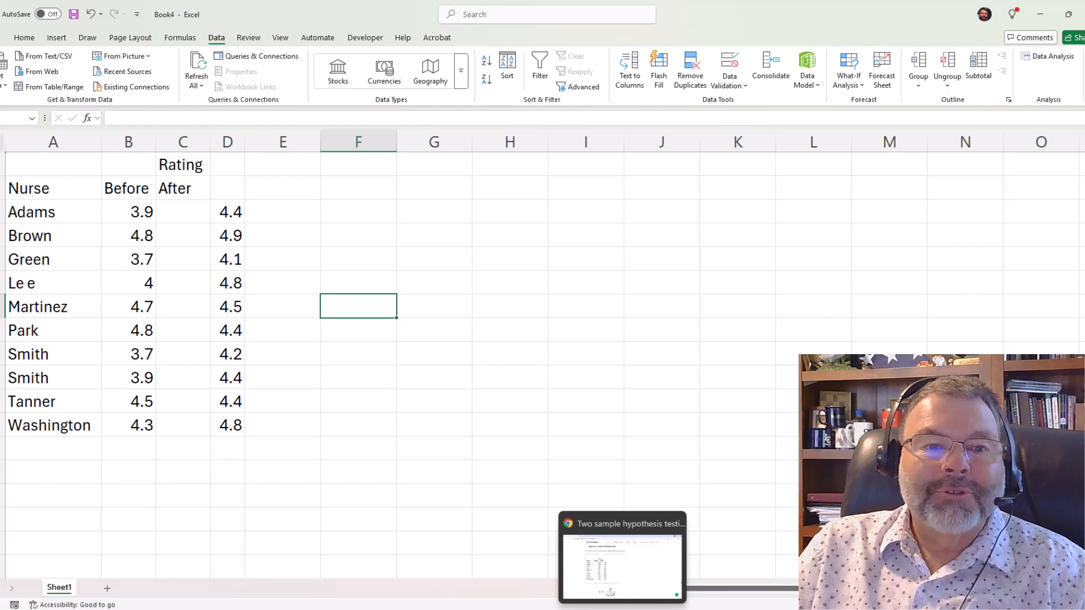
{"action": "left_click", "coordinate": [621, 564]}
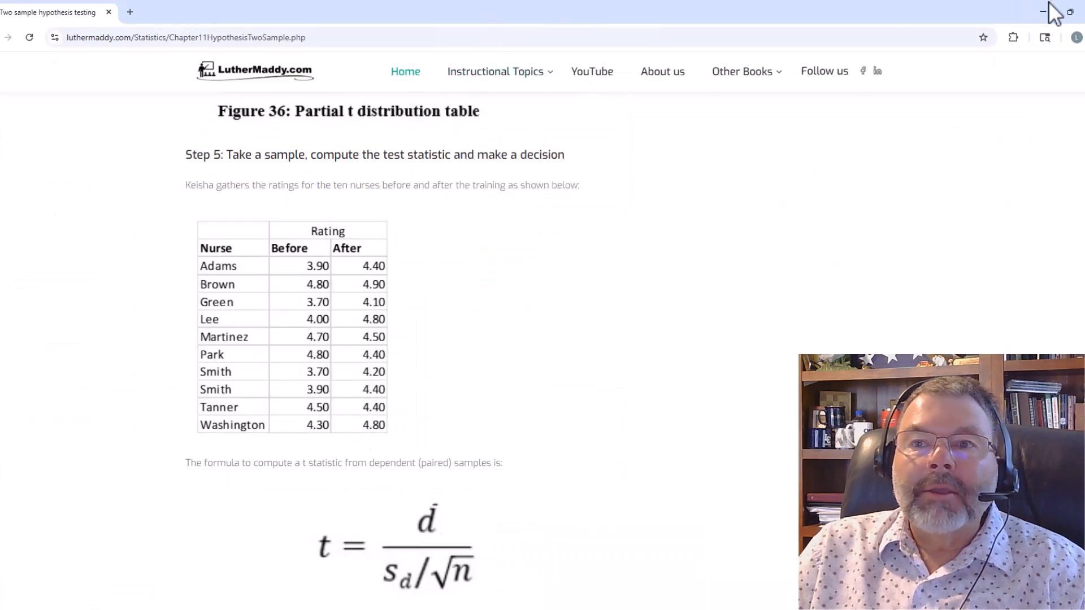
{"action": "left_click", "coordinate": [1069, 12]}
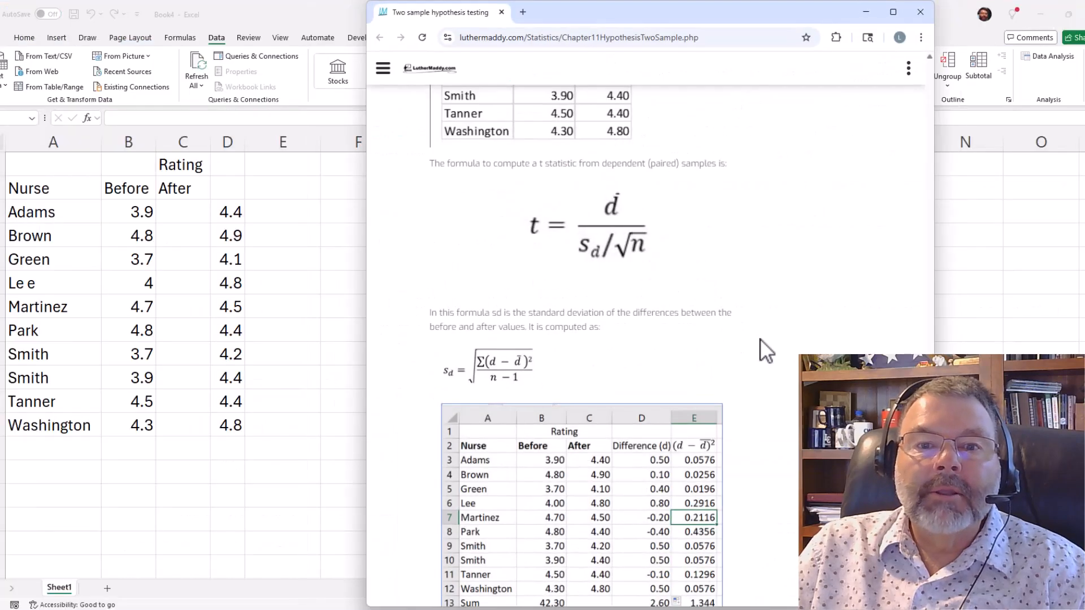
{"action": "scroll", "coordinate": [761, 339], "scroll_direction": "down", "scroll_amount": 10}
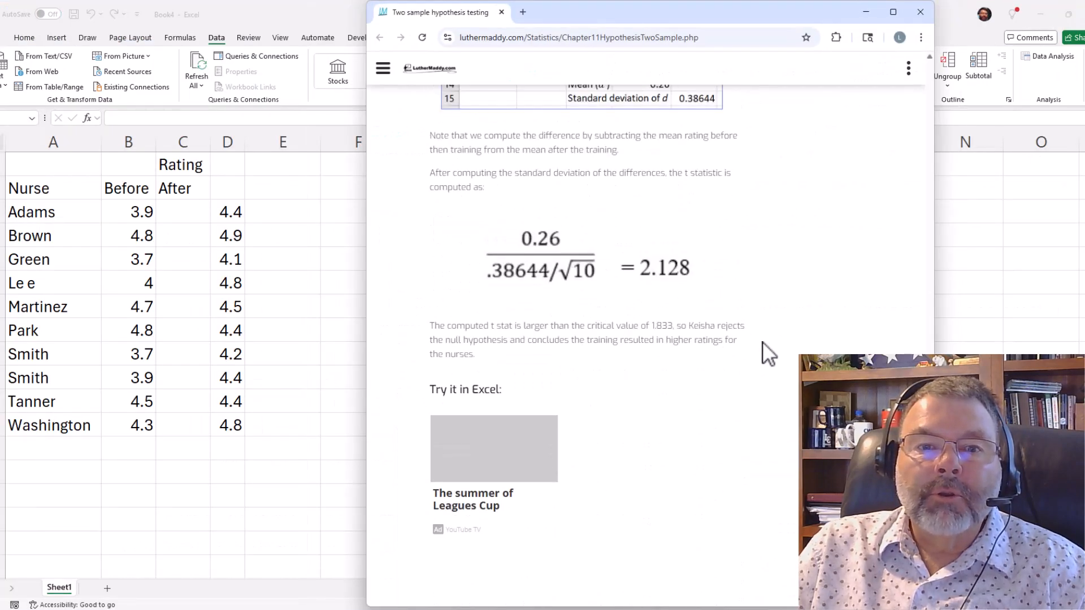
{"action": "scroll", "coordinate": [771, 334], "scroll_direction": "down", "scroll_amount": 15}
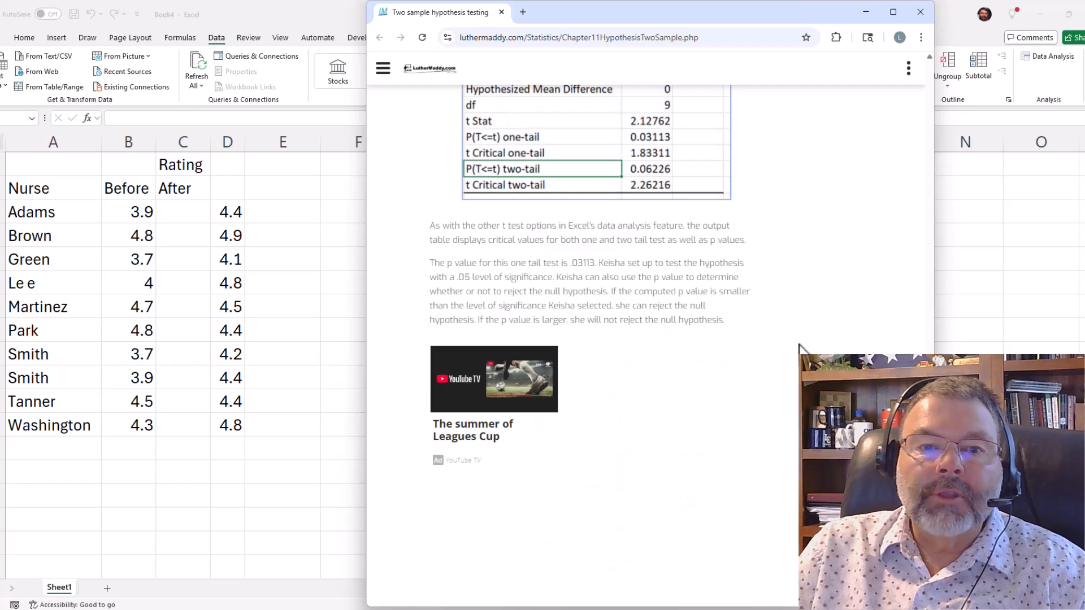
{"action": "scroll", "coordinate": [799, 346], "scroll_direction": "down", "scroll_amount": 5}
{"action": "scroll", "coordinate": [806, 354], "scroll_direction": "up", "scroll_amount": 10}
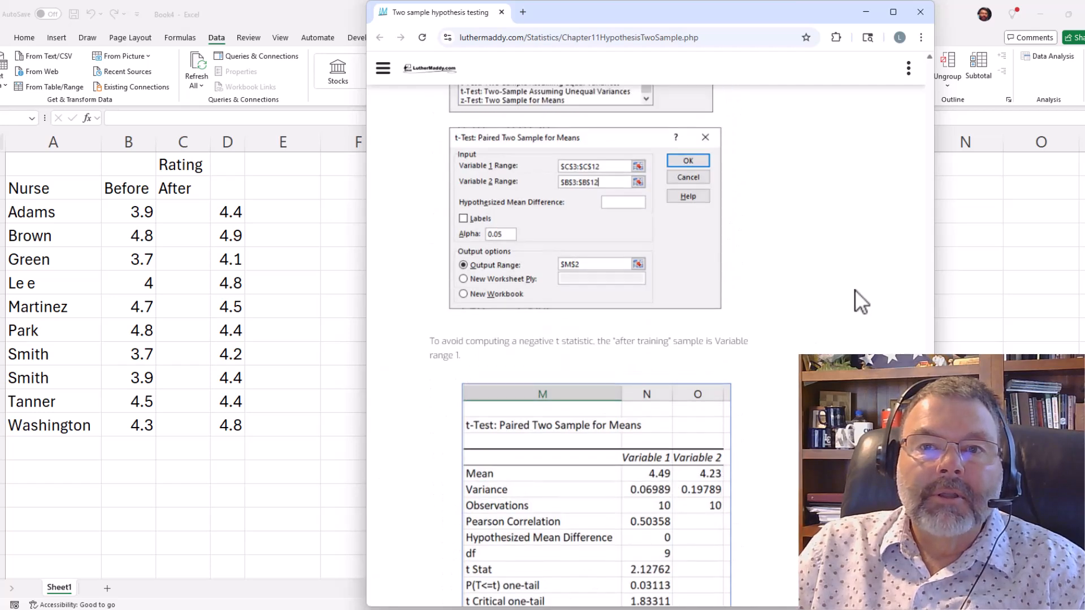
{"action": "scroll", "coordinate": [854, 302], "scroll_direction": "up", "scroll_amount": 15}
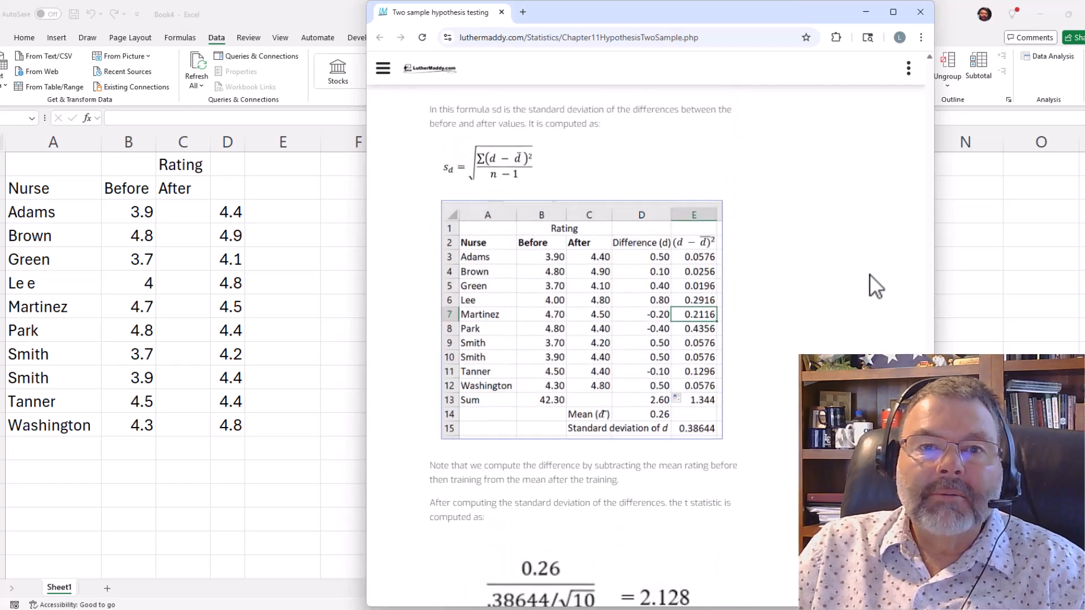
{"action": "scroll", "coordinate": [869, 274], "scroll_direction": "up", "scroll_amount": 10}
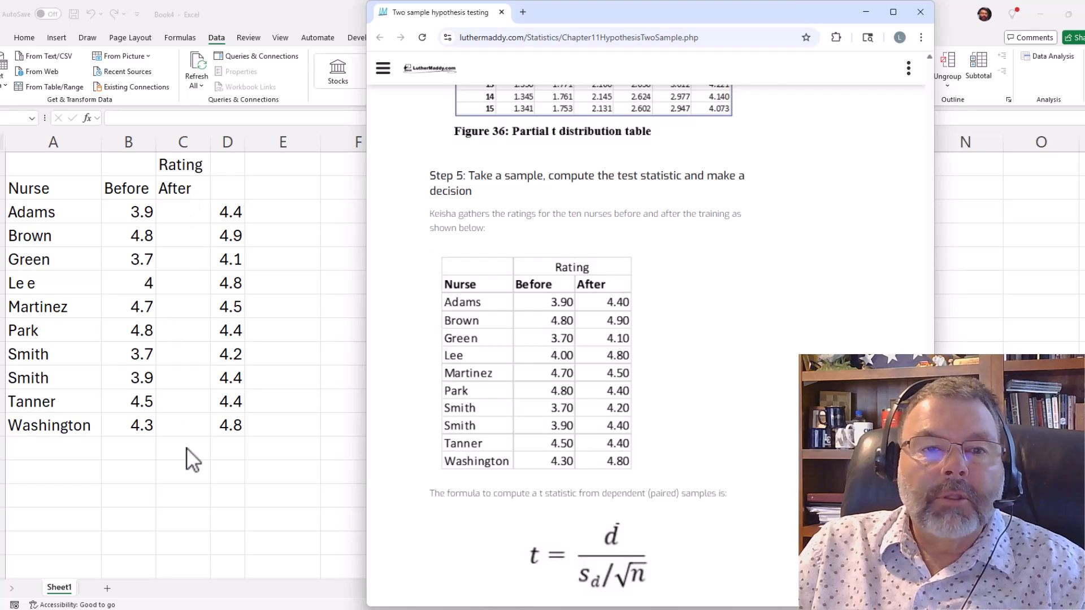
{"action": "left_click", "coordinate": [866, 12]}
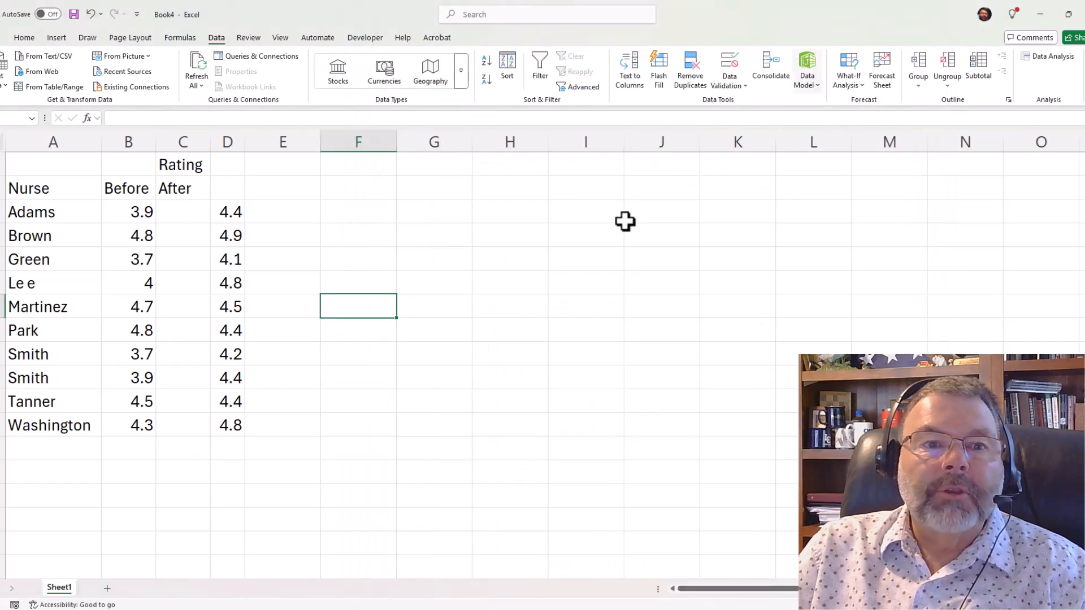
Move the After ratings from column D into column C under their header, and merge and center the Rating title across A1:C1.
{"action": "left_click_drag", "start_coordinate": [223, 213], "coordinate": [223, 425]}
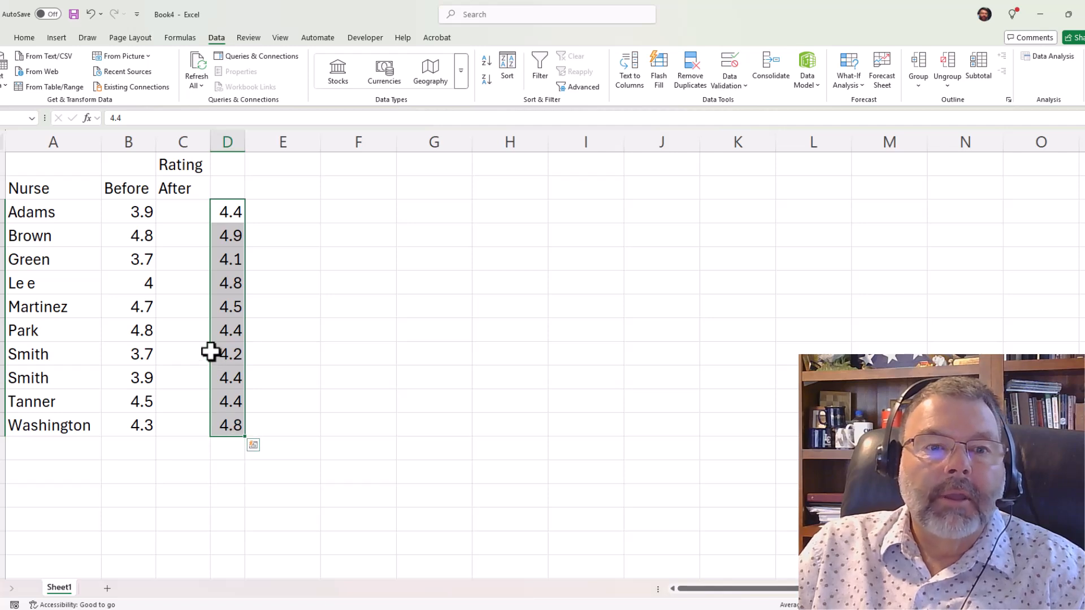
{"action": "mouse_move", "coordinate": [210, 352]}
{"action": "left_mouse_down"}
{"action": "mouse_move", "coordinate": [199, 358]}
{"action": "mouse_move", "coordinate": [199, 348]}
{"action": "left_mouse_up"}
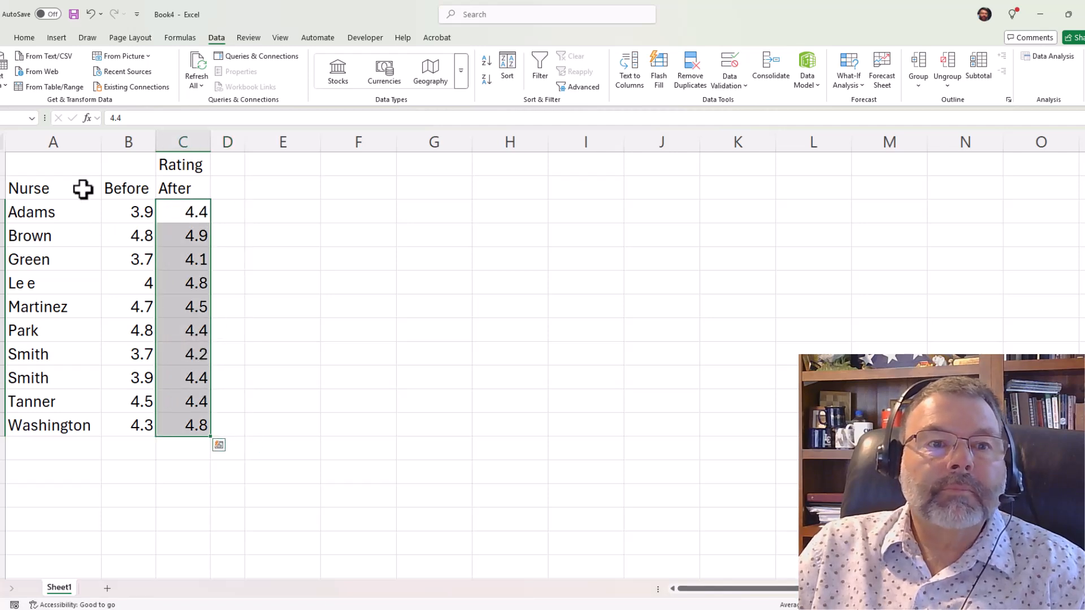
{"action": "left_click_drag", "start_coordinate": [53, 158], "coordinate": [177, 164]}
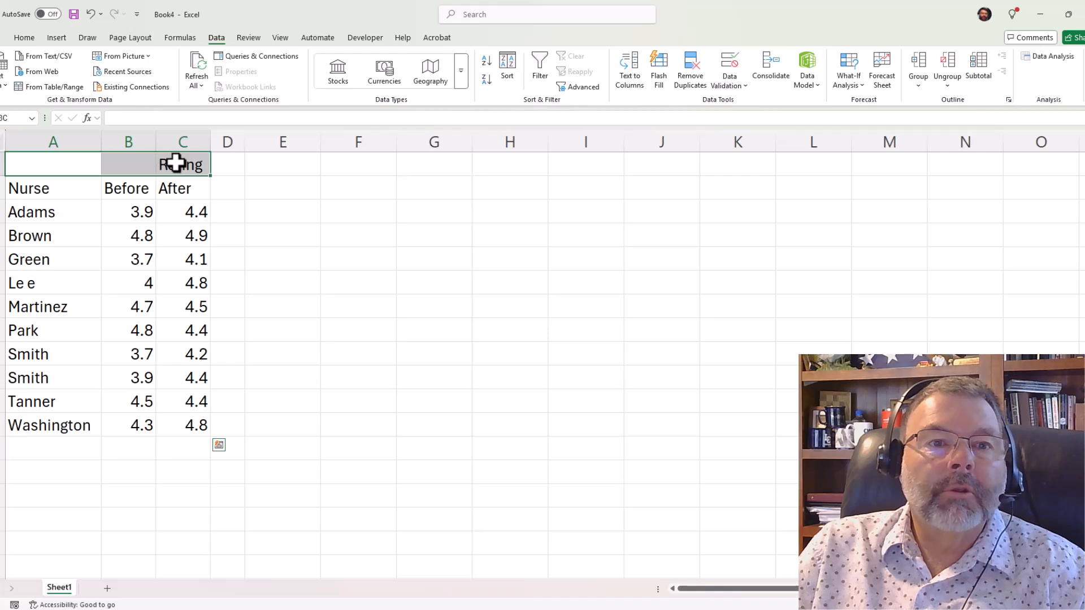
{"action": "left_click", "coordinate": [23, 38]}
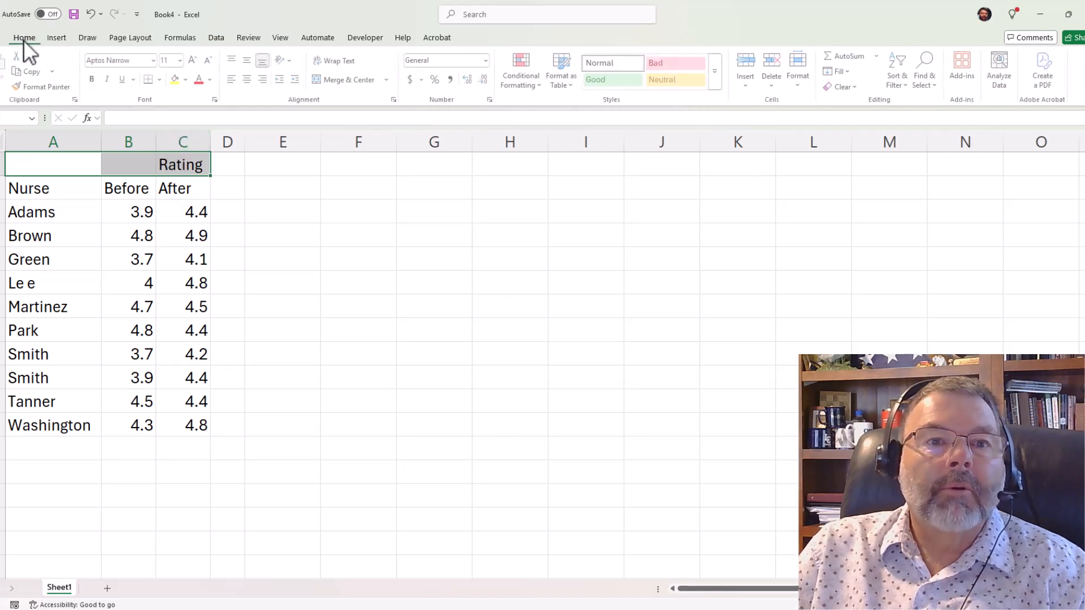
{"action": "left_click", "coordinate": [330, 80]}
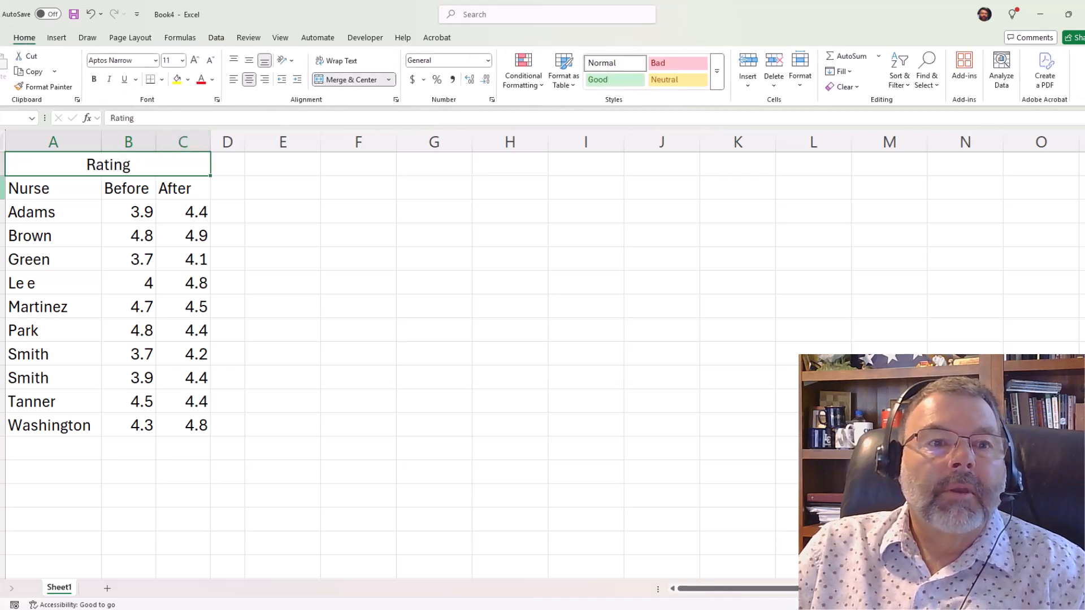
Center and bold the Nurse, Before and After column headers.
{"action": "left_click_drag", "start_coordinate": [44, 191], "coordinate": [192, 187]}
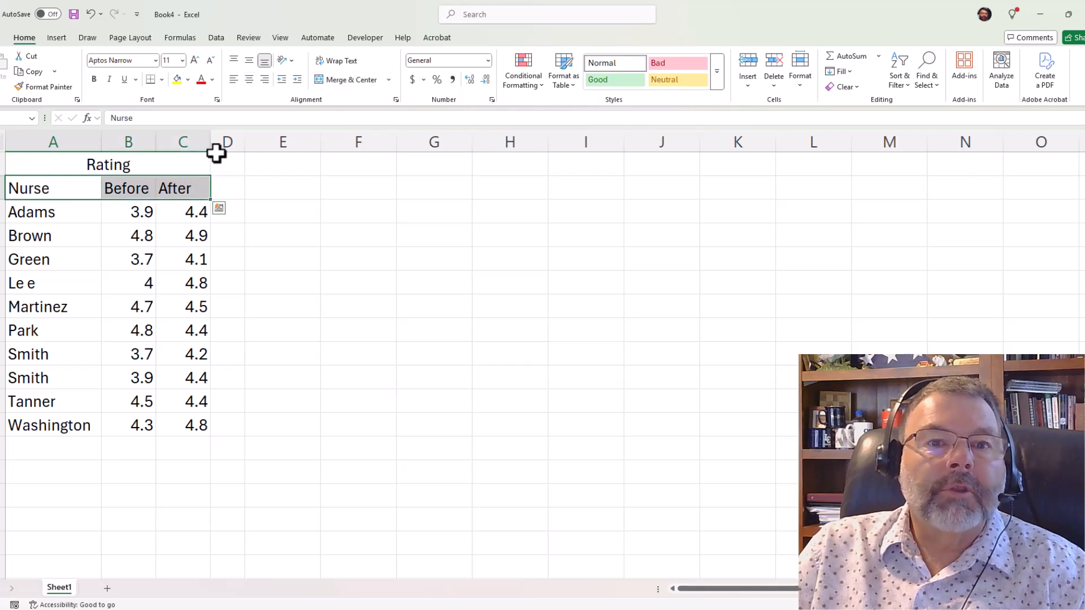
{"action": "left_click", "coordinate": [248, 80]}
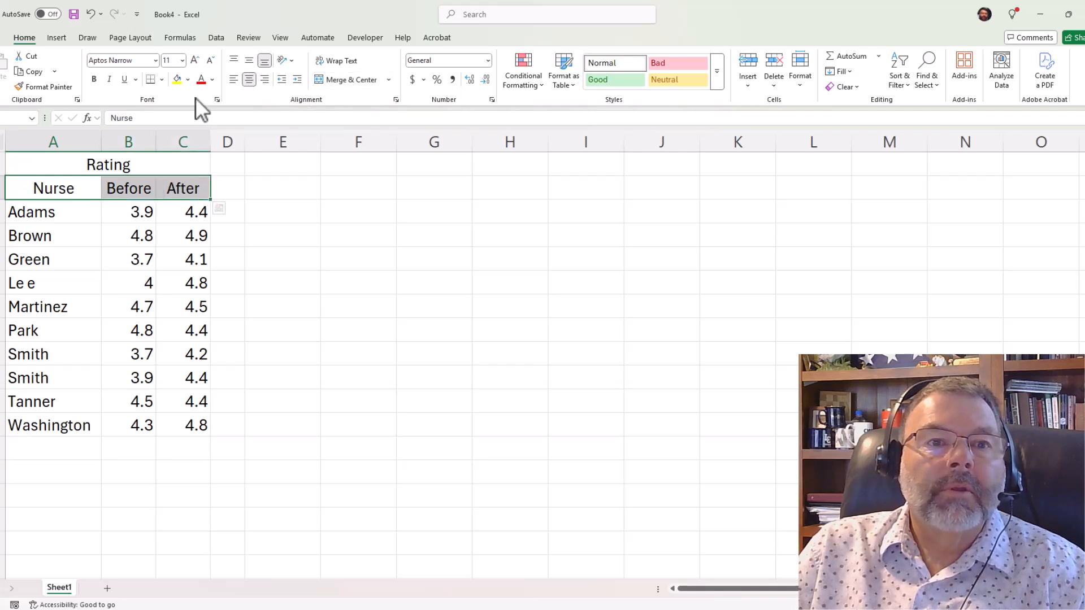
{"action": "left_click", "coordinate": [94, 79]}
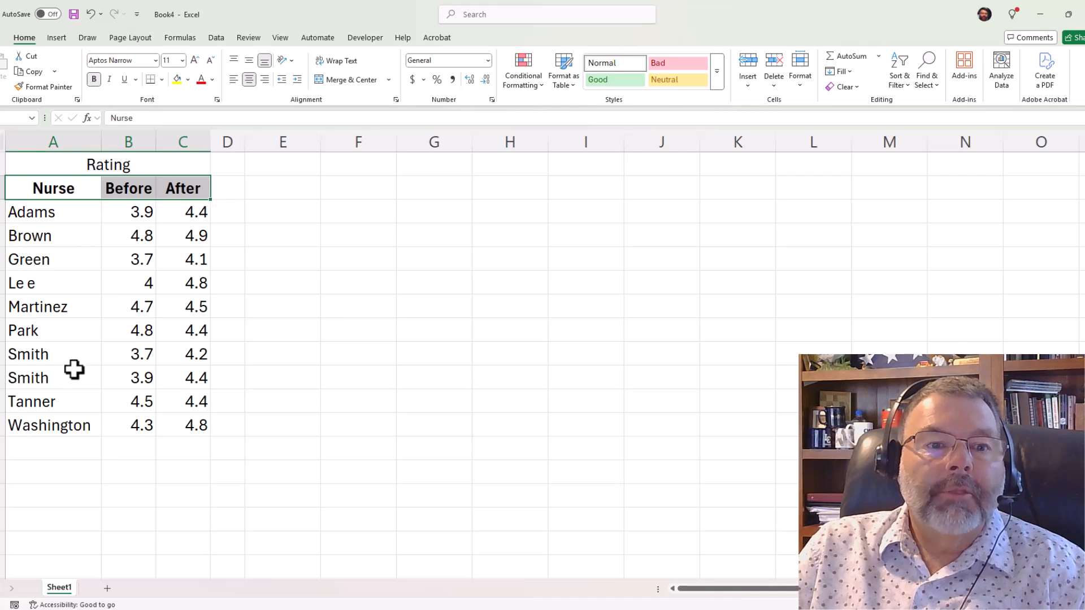
{"action": "left_click", "coordinate": [124, 450]}
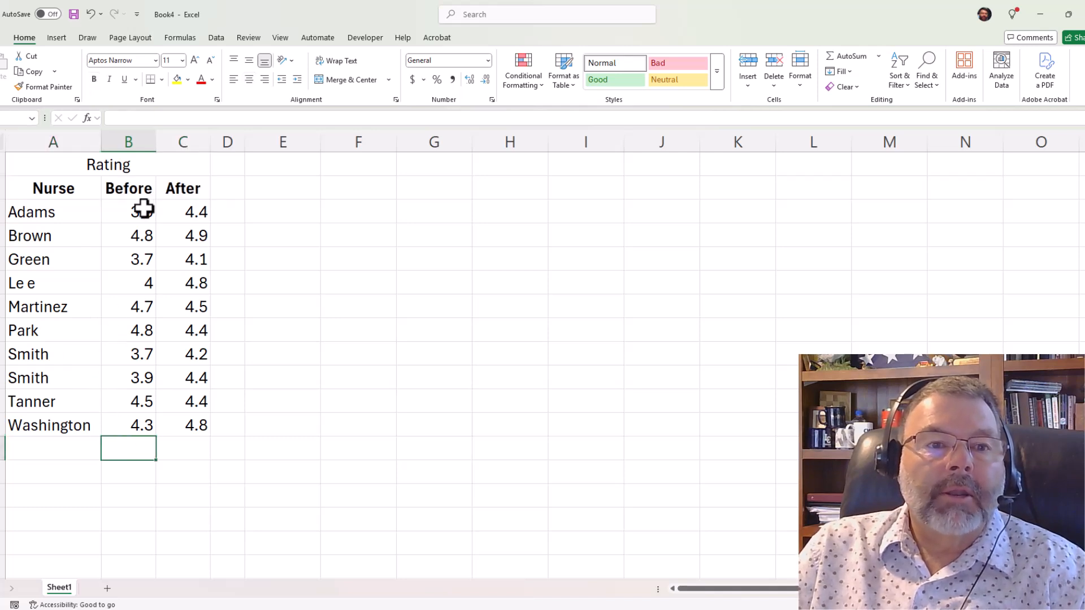
Apply the Number format with two decimals to all Before and After ratings, and bold the merged Rating title.
{"action": "left_click_drag", "start_coordinate": [145, 211], "coordinate": [202, 421]}
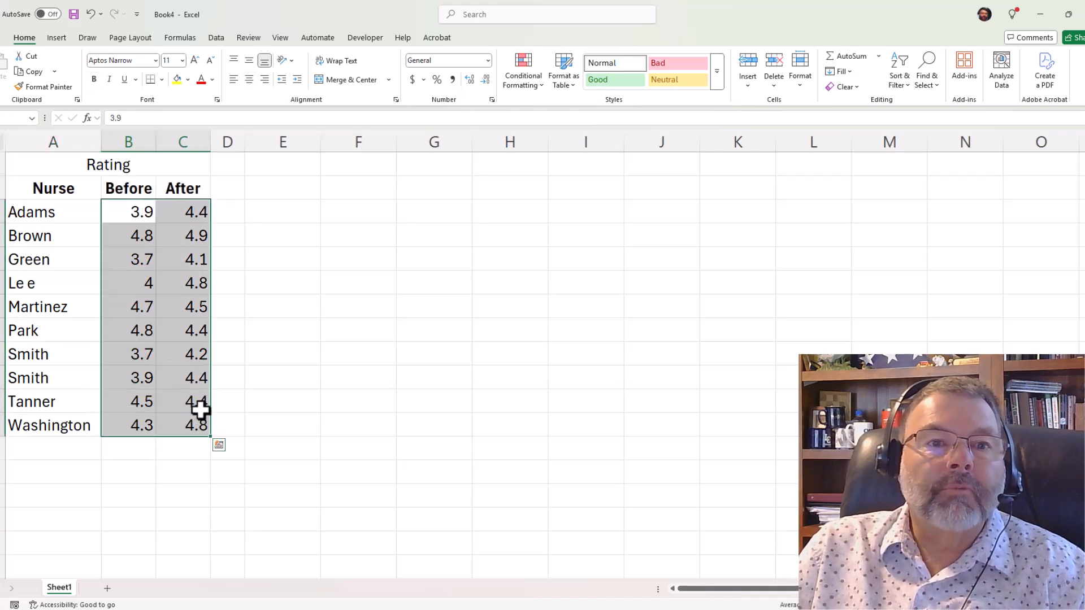
{"action": "left_click", "coordinate": [486, 61]}
{"action": "left_click", "coordinate": [458, 111]}
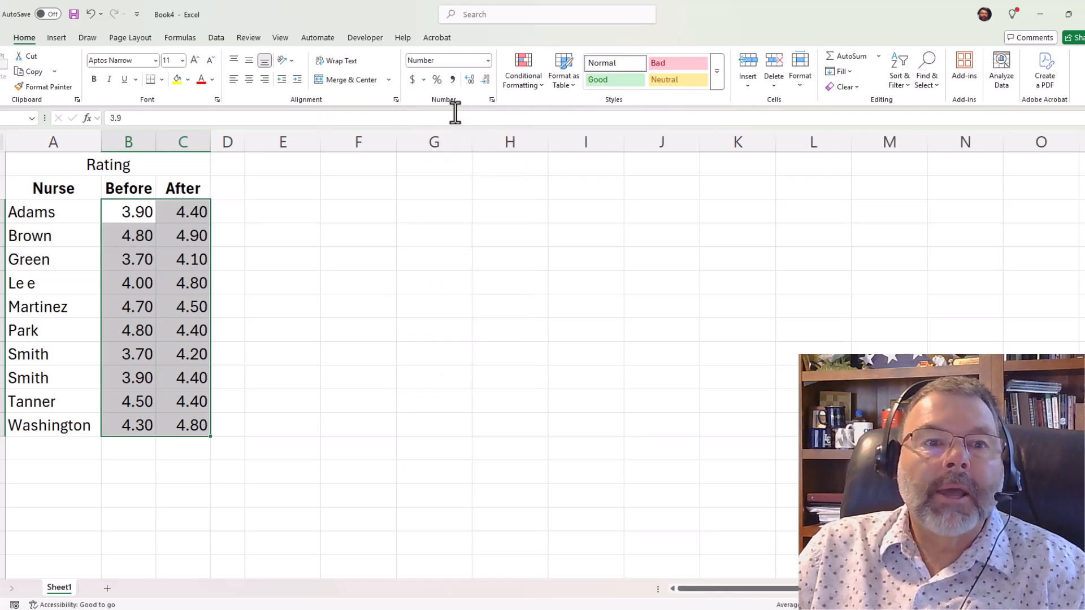
{"action": "left_click", "coordinate": [193, 455]}
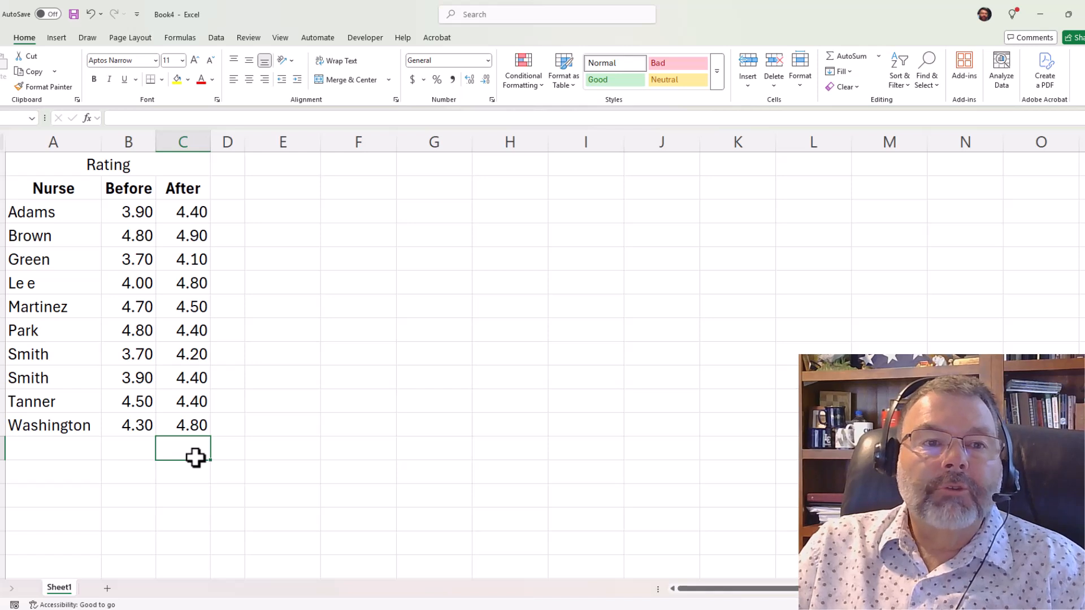
{"action": "left_click", "coordinate": [118, 167]}
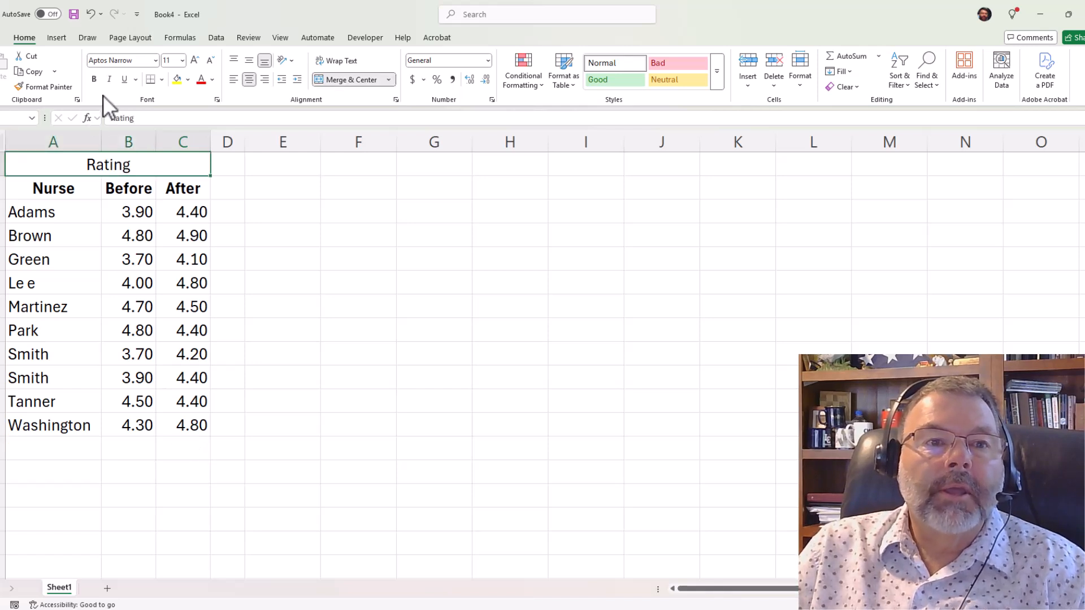
{"action": "left_click", "coordinate": [94, 79]}
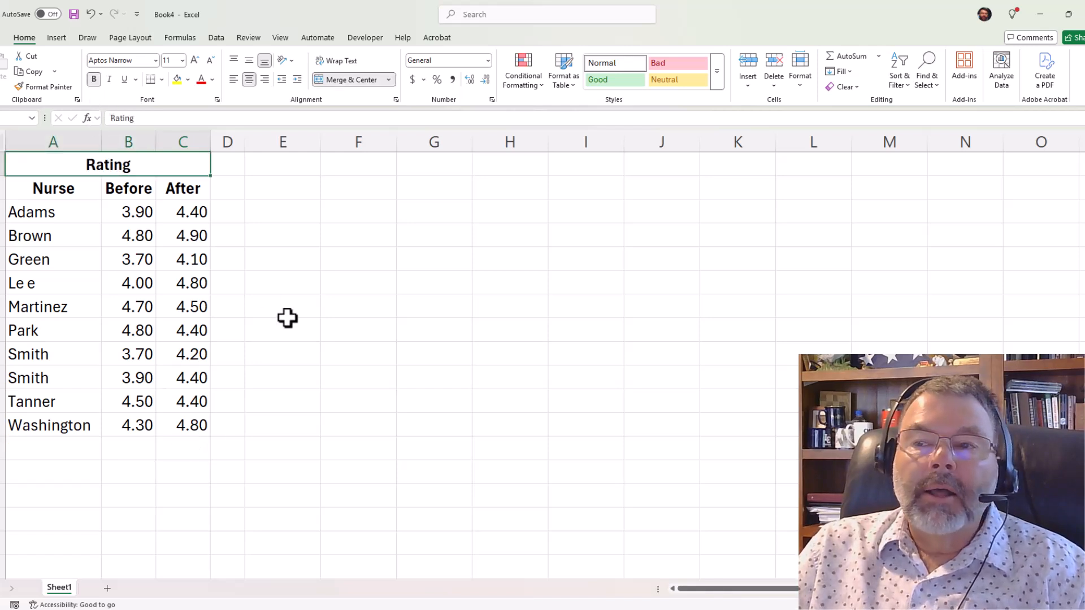